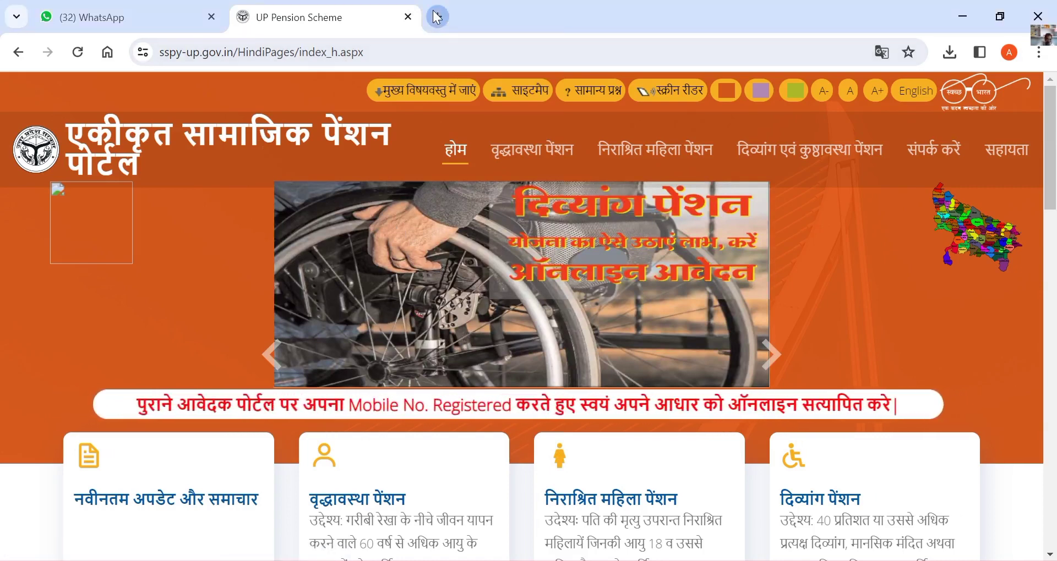
Search Google for "pfms" in a new browser tab and open the official PFMS website from the results
click(437, 16)
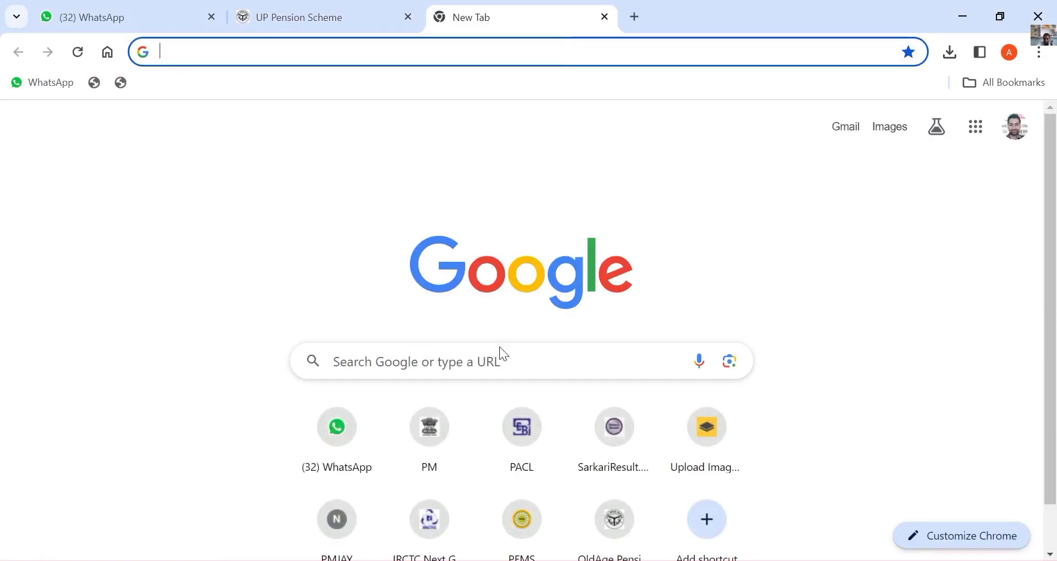
click(501, 347)
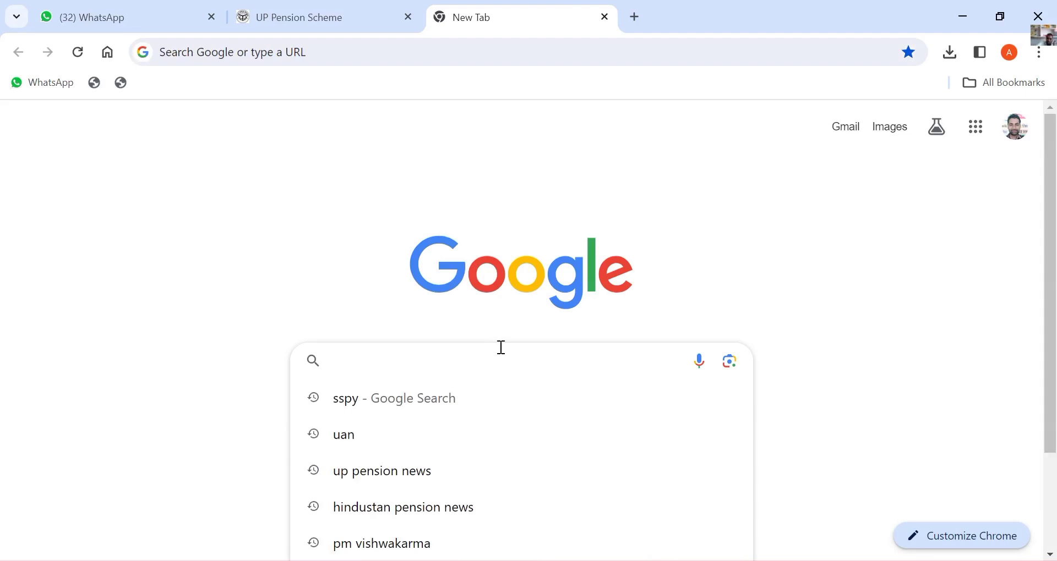
text(pfms)
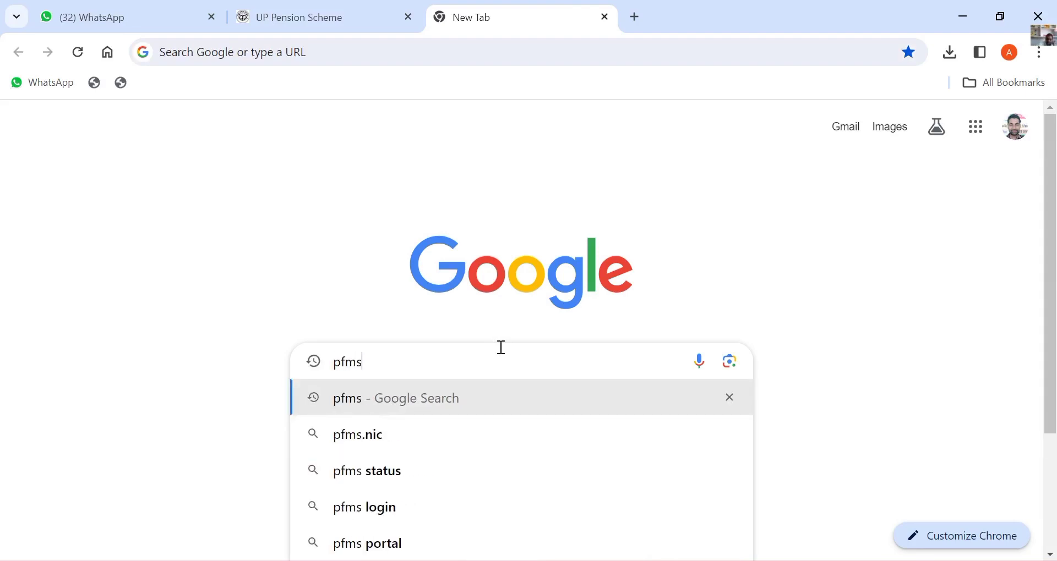
key(Return)
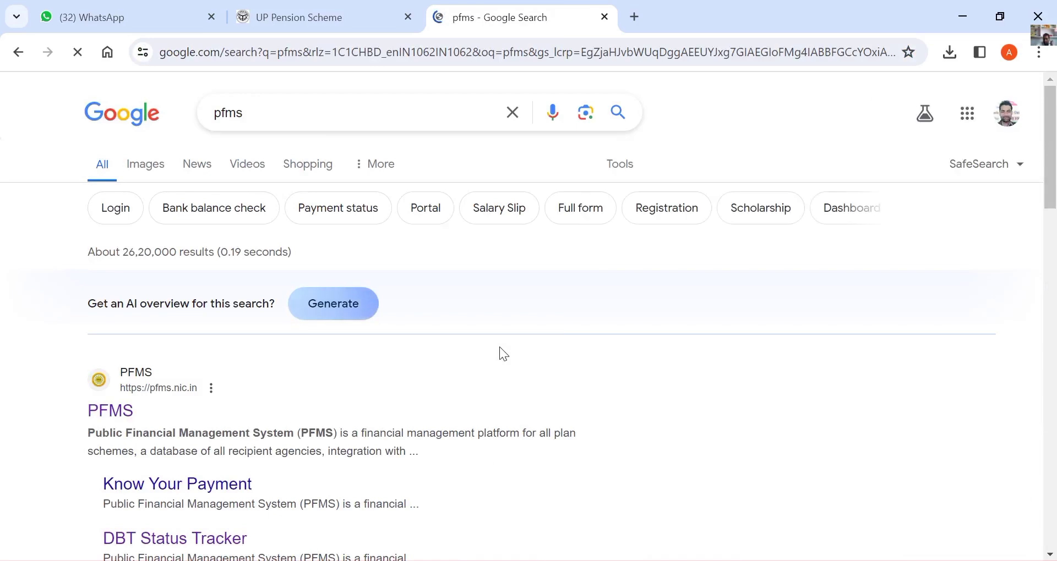
scroll(496, 348, down, 5)
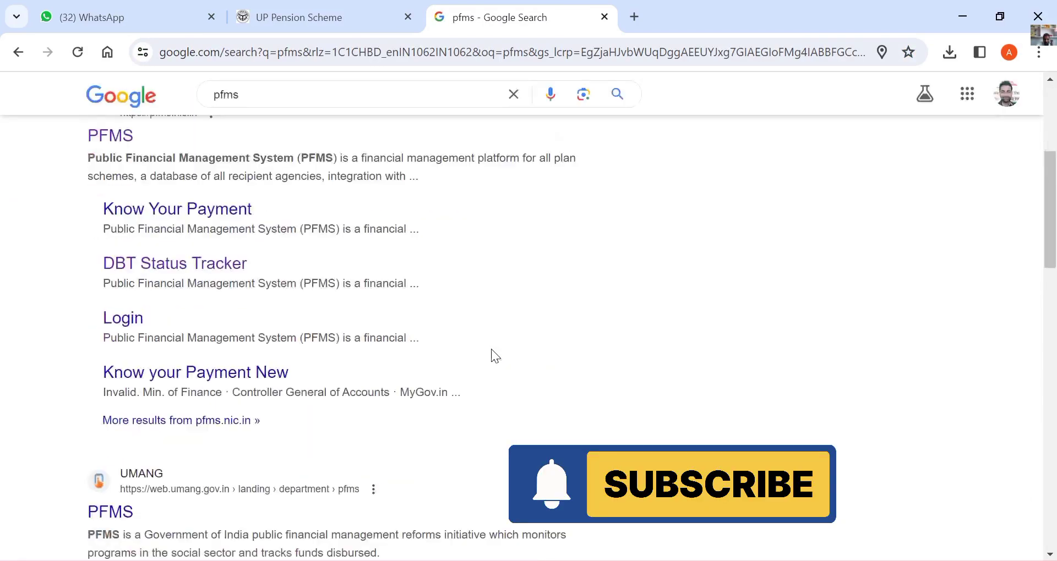
click(113, 138)
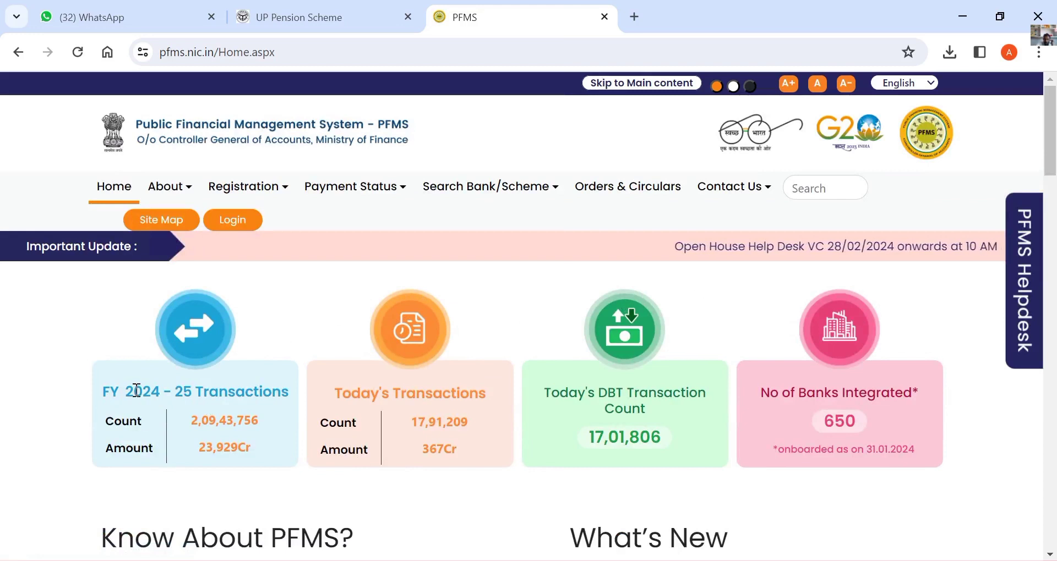
Examine the PFMS home page figures for FY 2024-25 transactions, today's transactions and today's DBT transaction count
drag(146, 389, 337, 384)
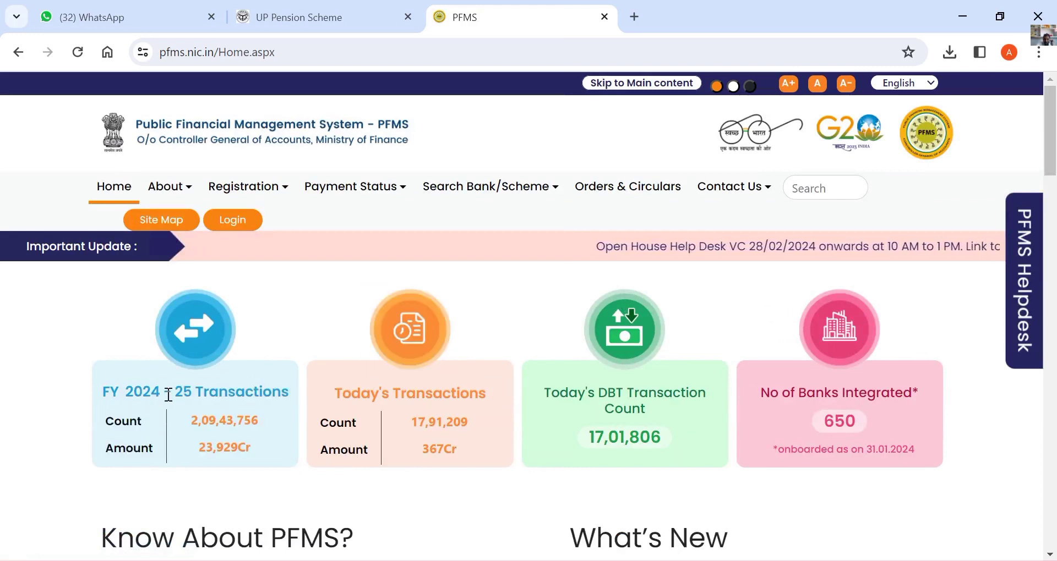
drag(176, 392, 262, 392)
drag(400, 393, 497, 393)
drag(577, 391, 724, 378)
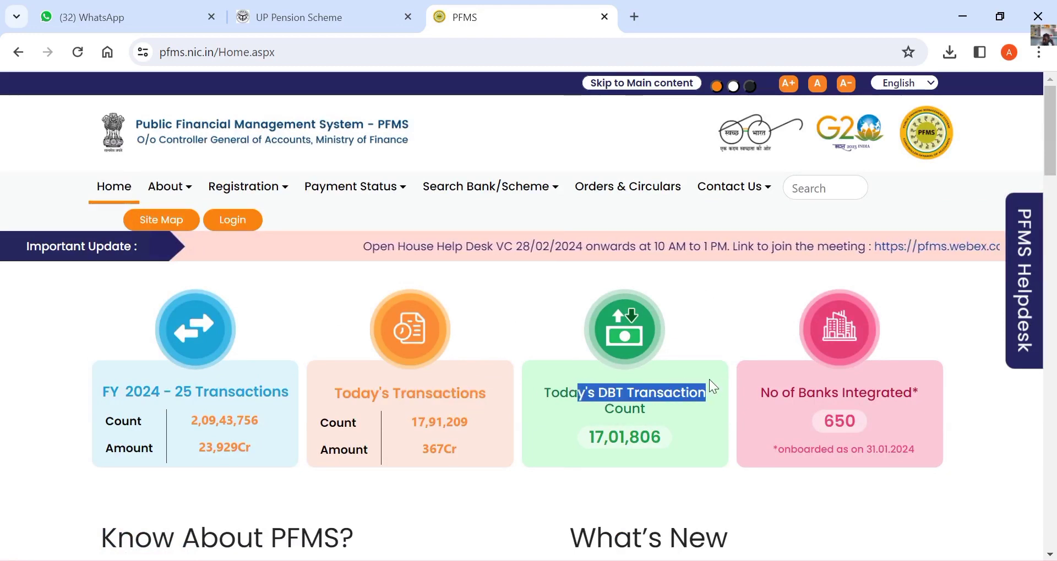
click(758, 421)
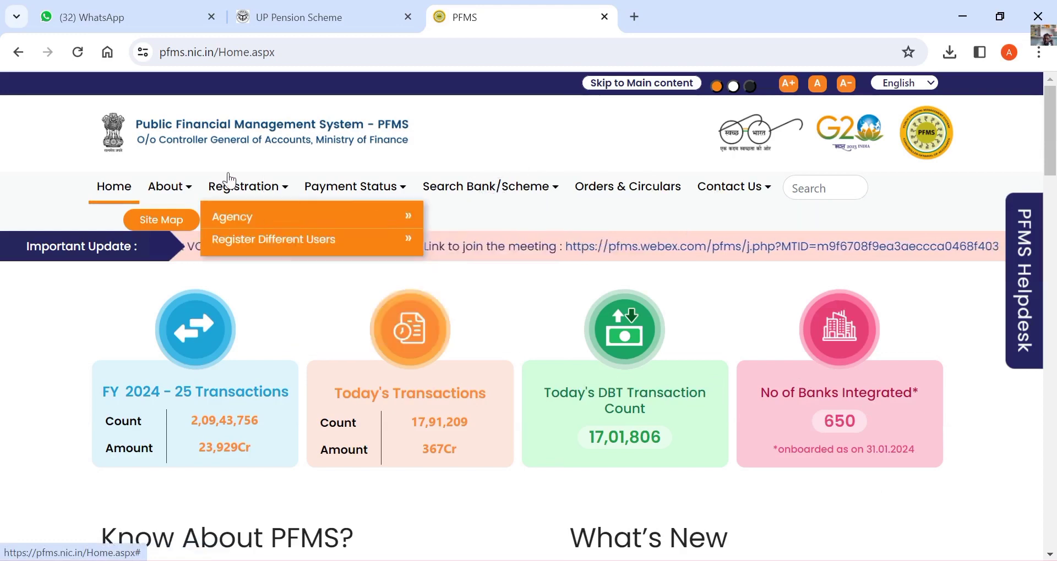
Open the DBT Status Tracker and set the category to Any Other External System
mouse_move(340, 179)
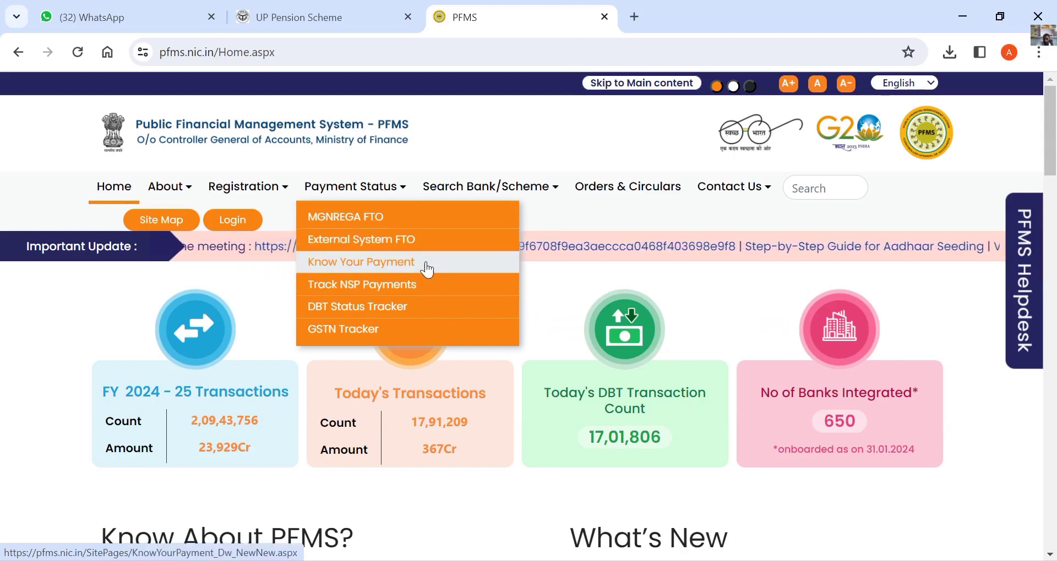
click(388, 311)
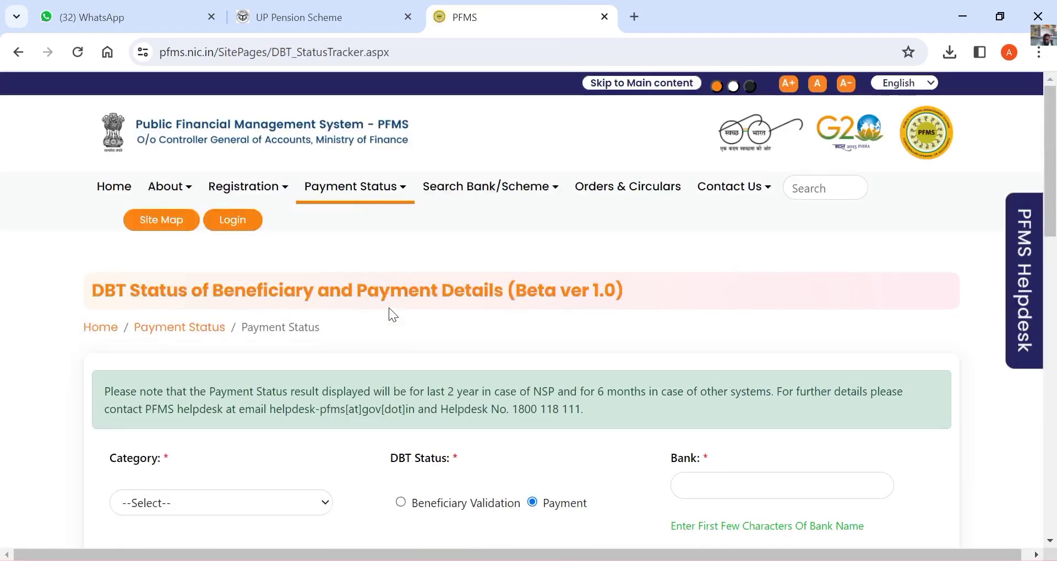
drag(1051, 220, 1054, 314)
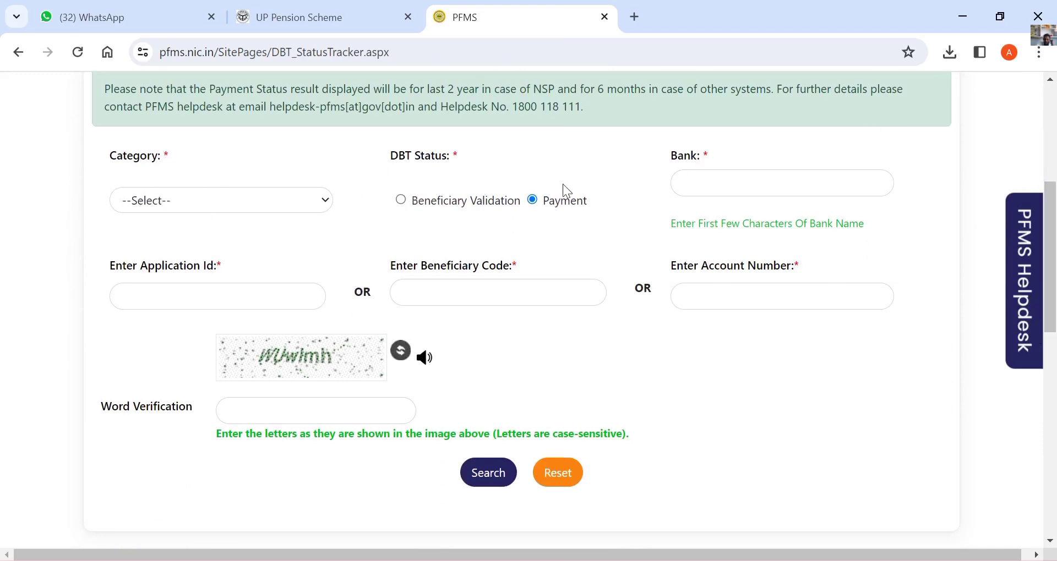
drag(1052, 209, 1053, 168)
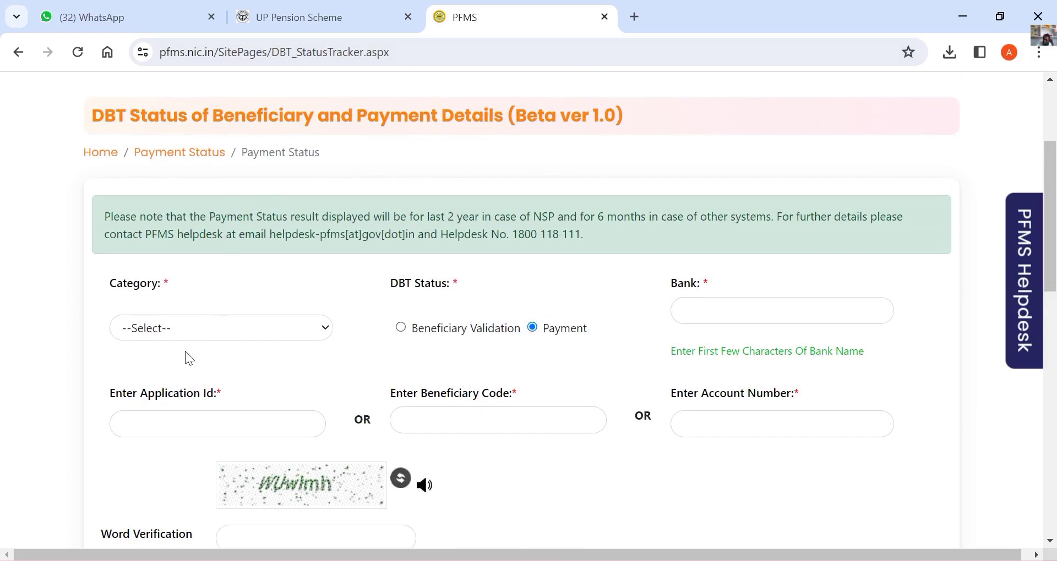
click(206, 329)
key(End)
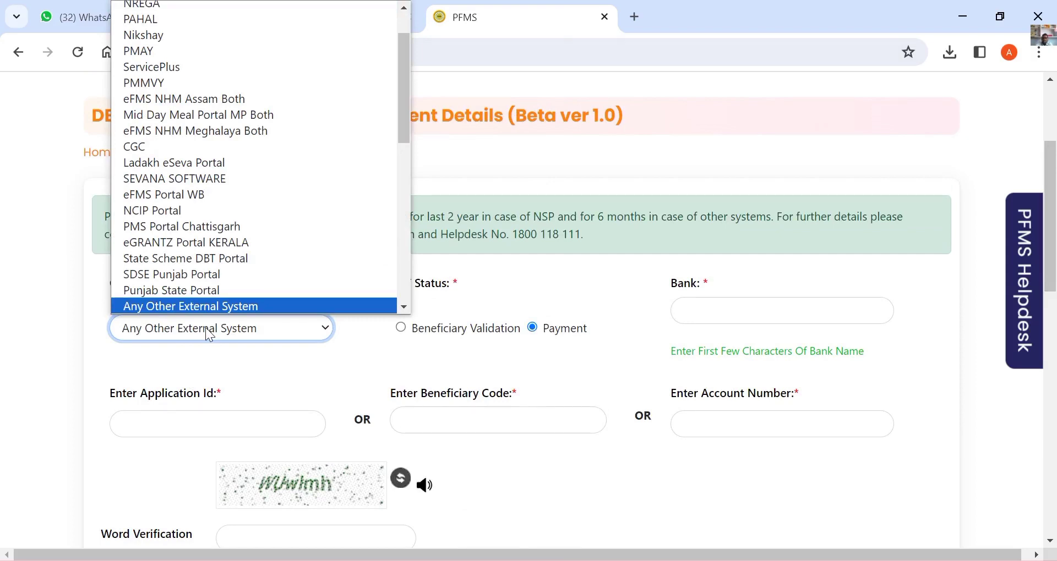
key(Return)
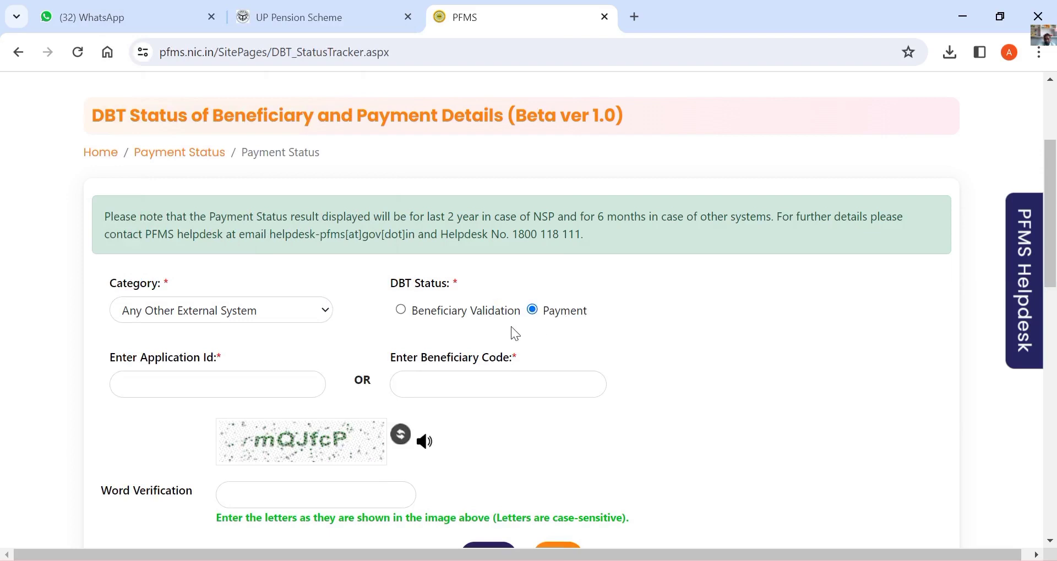
Search for the payment status using the beneficiary's application ID and the case-sensitive word verification letters
click(206, 386)
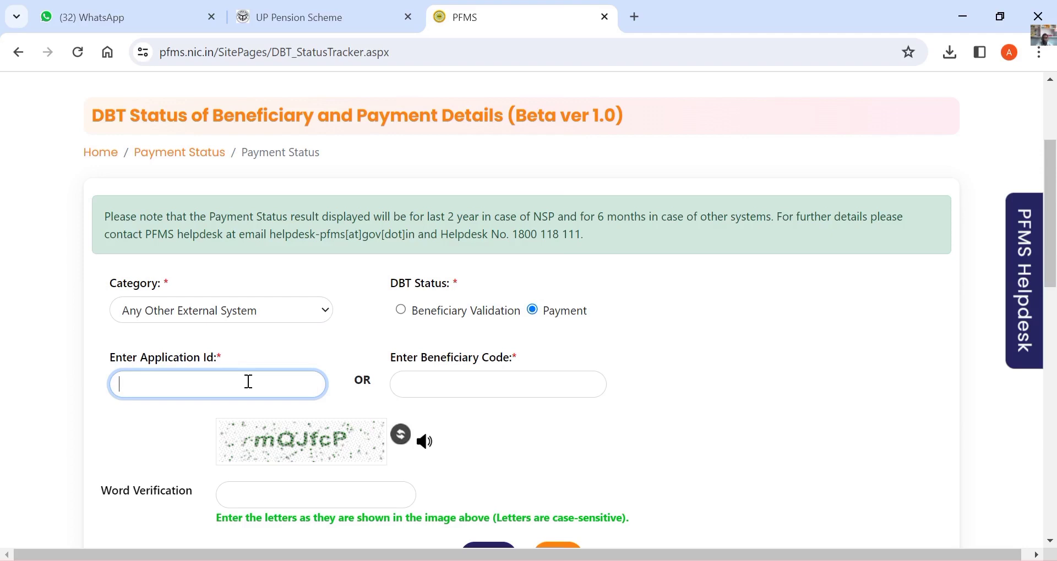
scroll(1054, 189, down, 2)
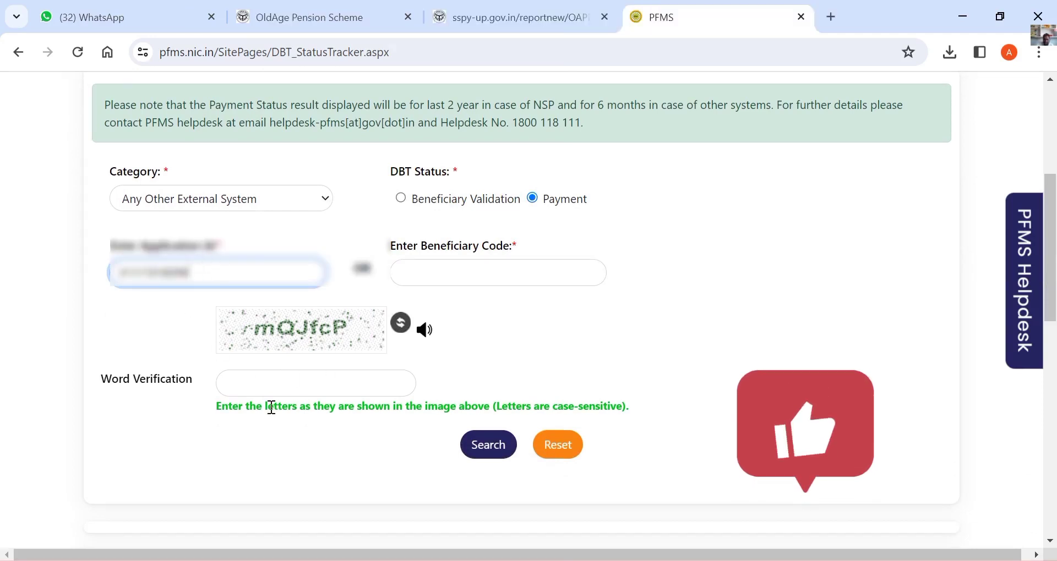
click(300, 378)
text(m)
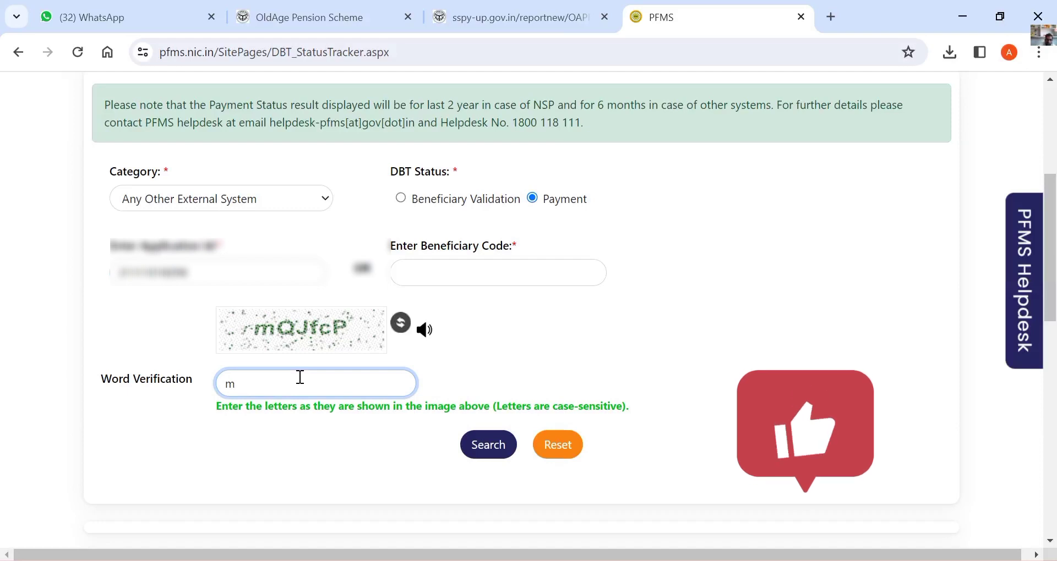
text(Q)
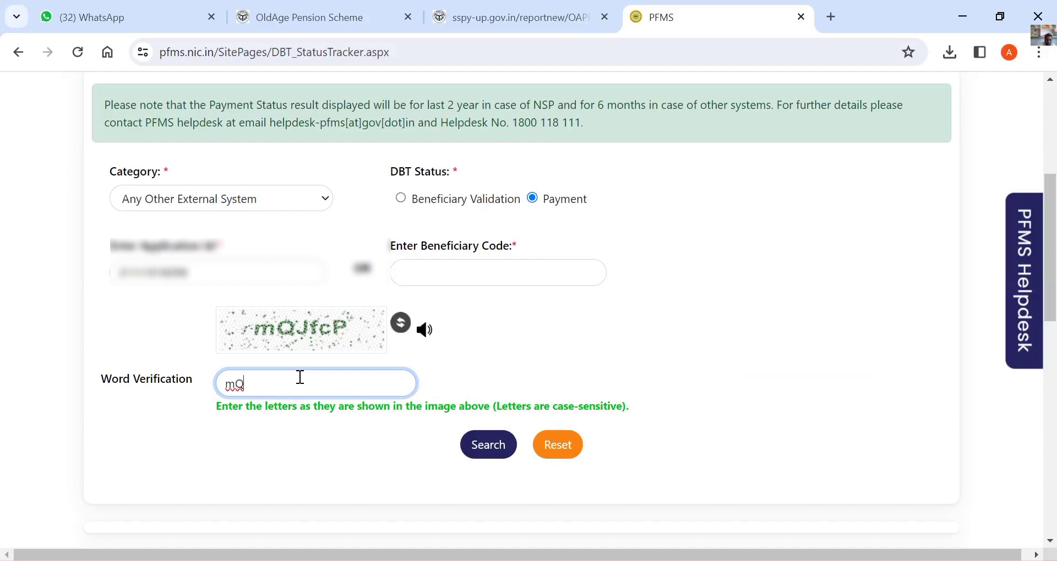
text(JfcP)
click(487, 446)
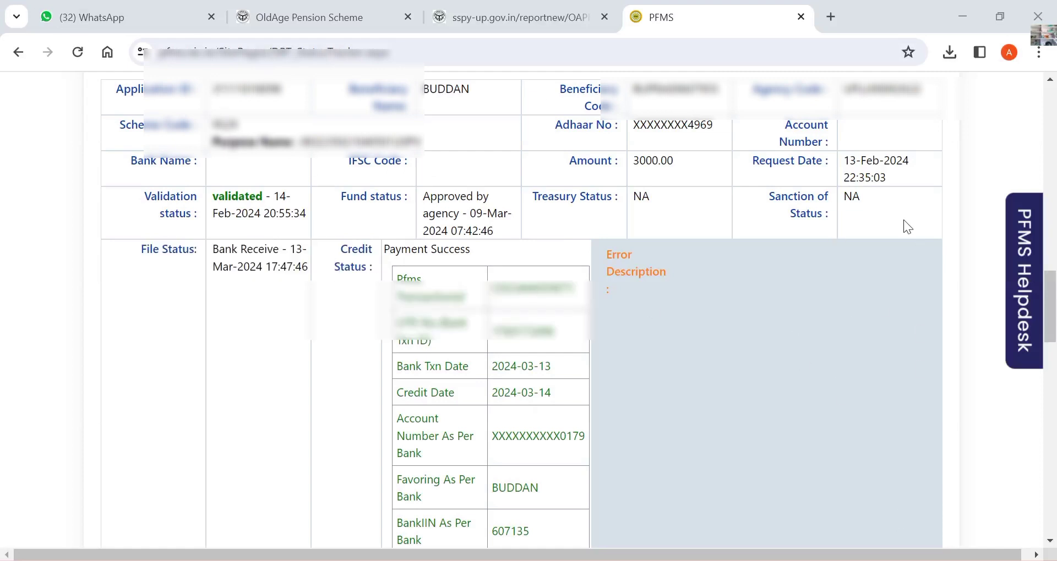
Examine the request date and amount of the beneficiary's payment record
drag(843, 161, 894, 179)
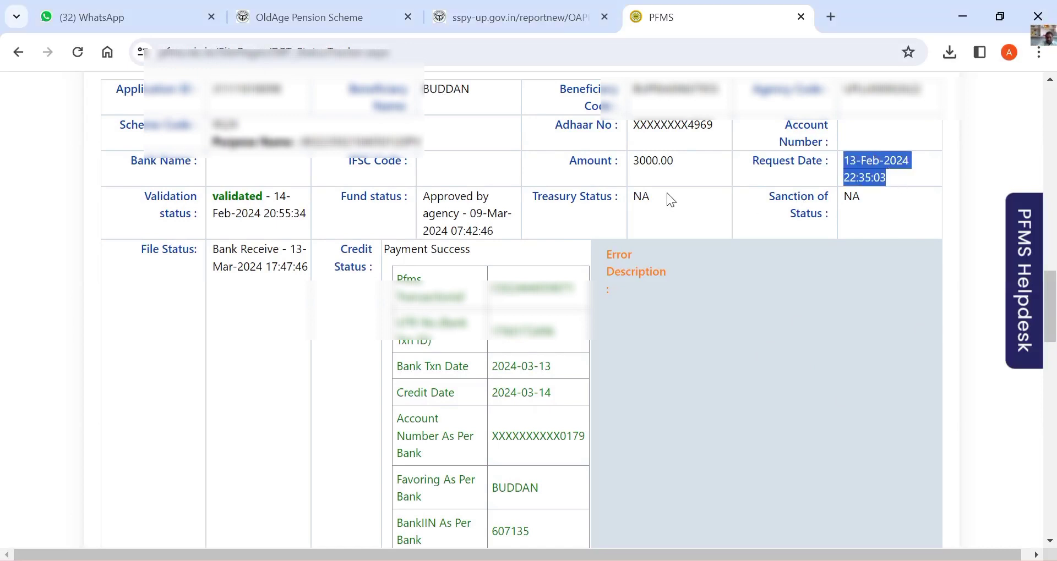
drag(638, 162, 665, 171)
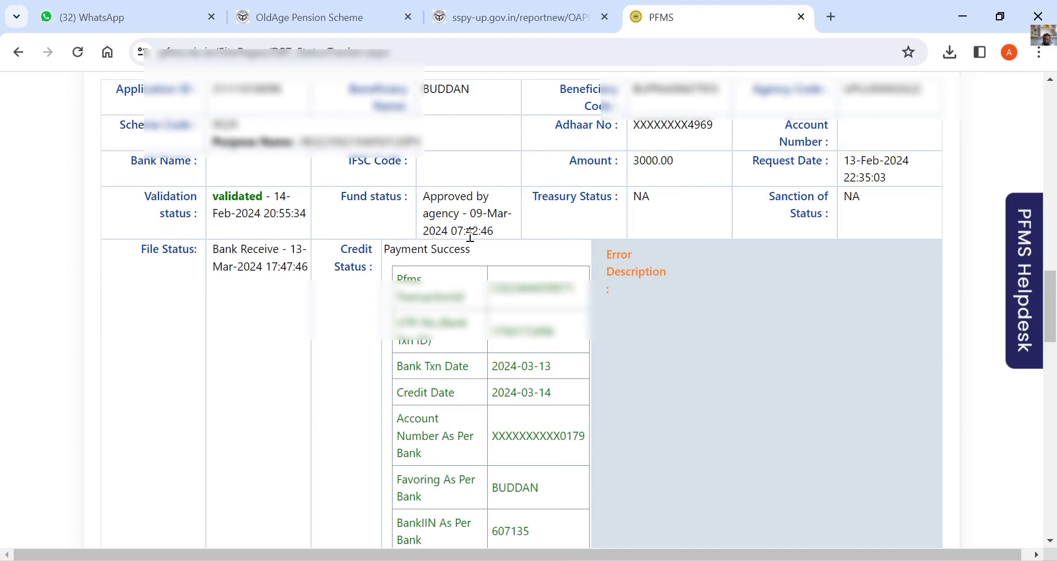
drag(863, 161, 920, 186)
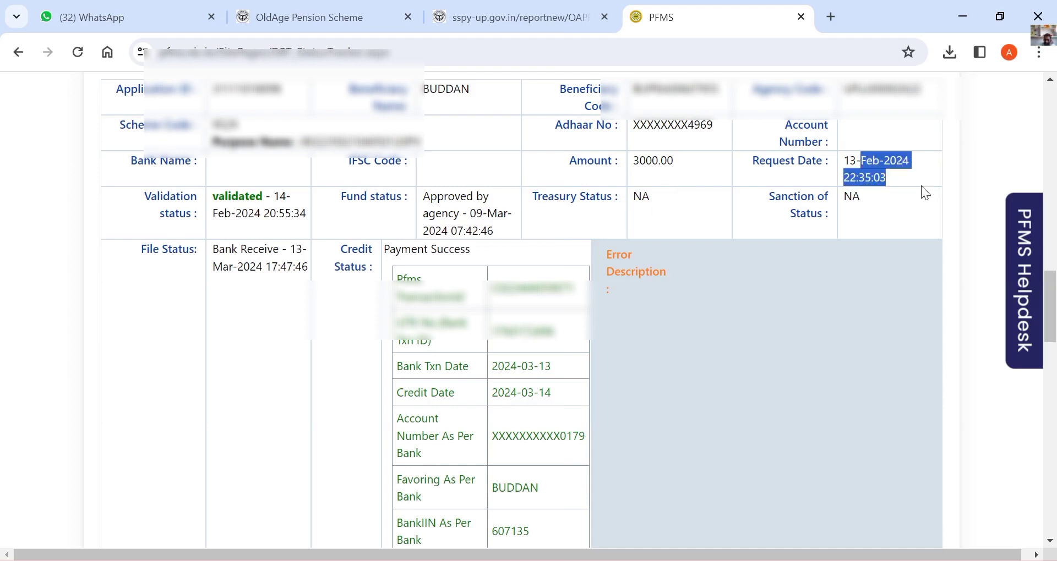
click(834, 168)
drag(838, 163, 910, 170)
click(910, 171)
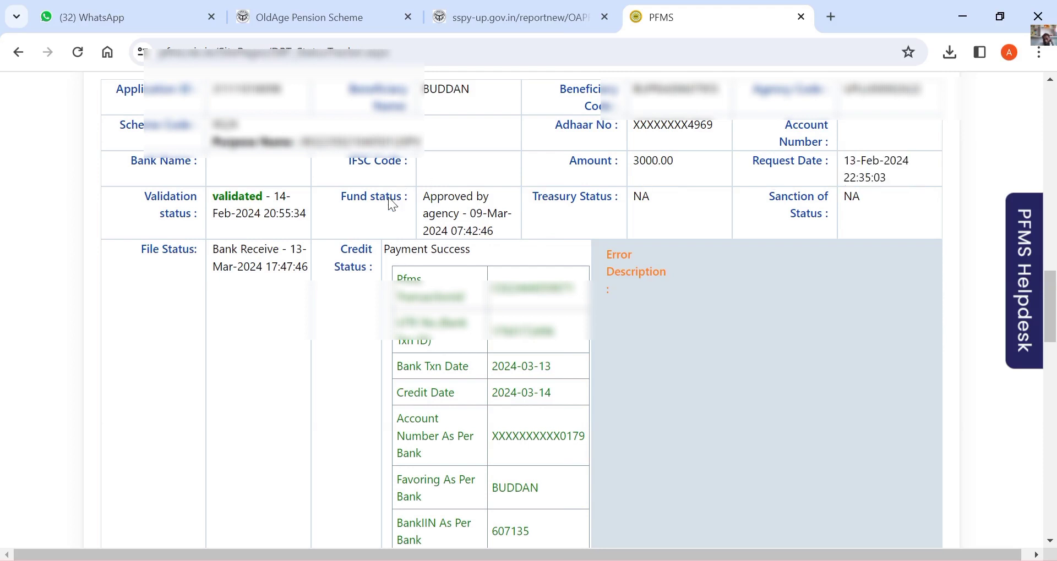
Examine the agency approval under Fund status and the bank receipt entry under File Status
drag(441, 197, 483, 214)
click(454, 223)
click(495, 212)
drag(238, 248, 279, 262)
click(279, 261)
triple_click(279, 261)
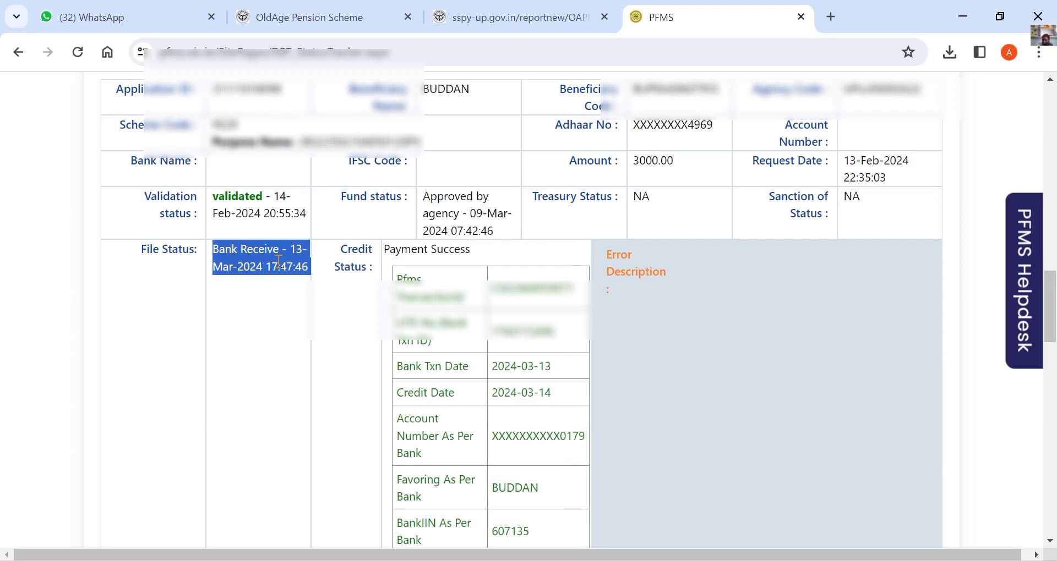
click(278, 262)
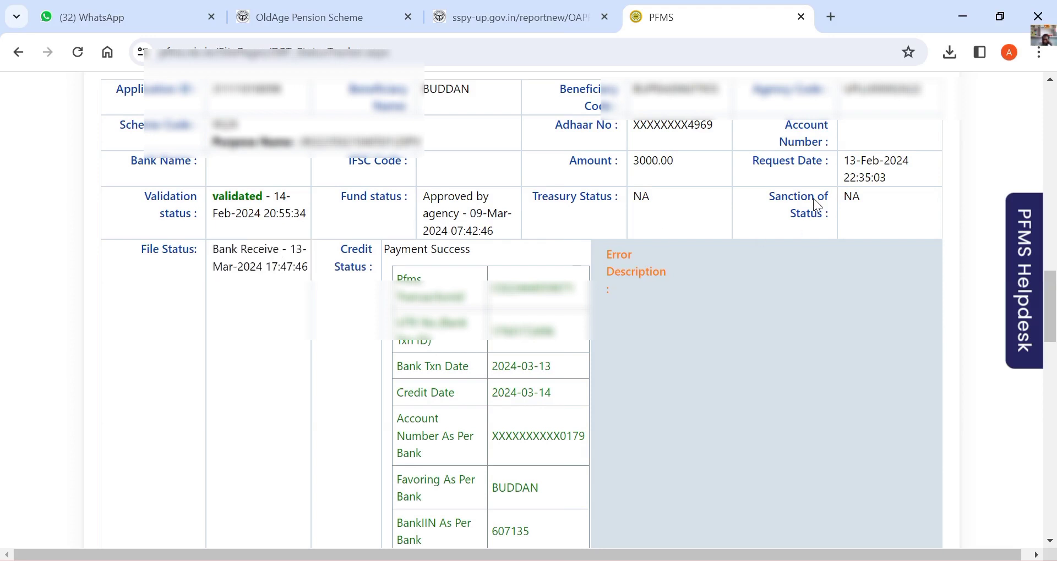
Compare the payment's request date with the bank receive date in File Status
drag(841, 160, 917, 169)
click(916, 169)
drag(870, 174, 845, 161)
click(851, 163)
drag(231, 249, 311, 267)
click(290, 286)
Check the masked account number recorded as per bank in the credit status details
drag(499, 435, 593, 436)
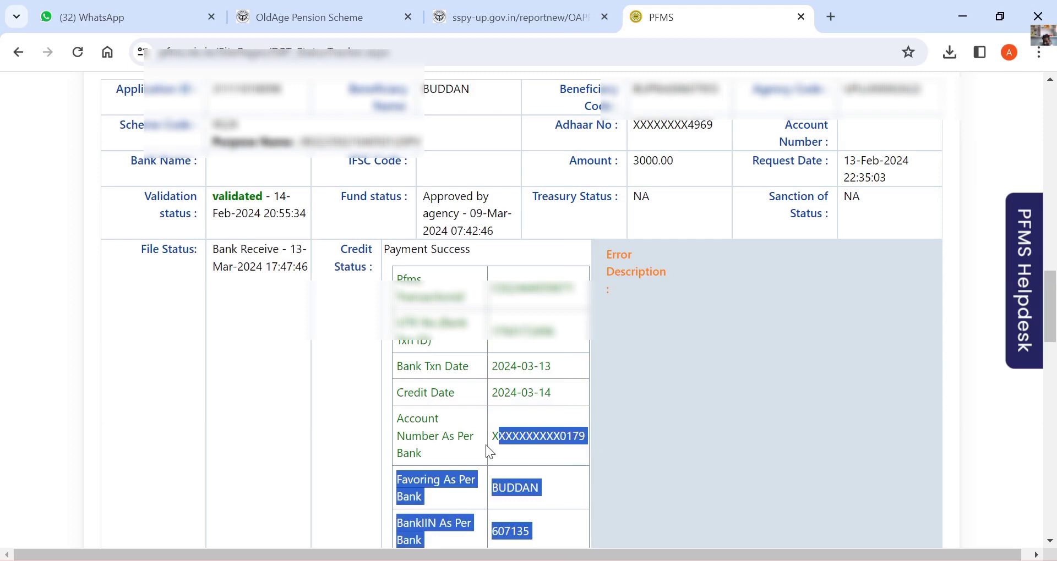
click(507, 429)
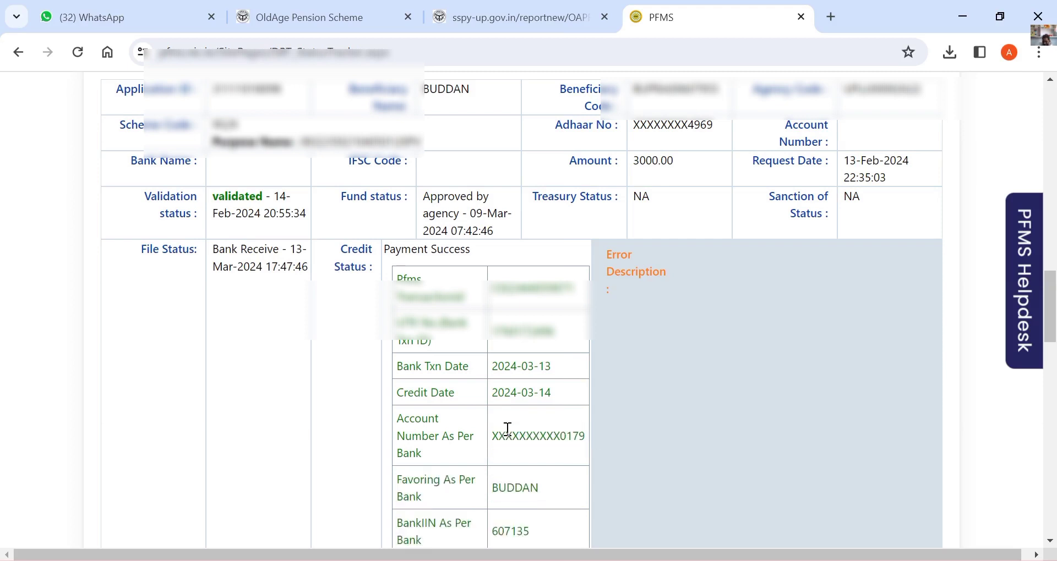
double_click(507, 429)
click(532, 431)
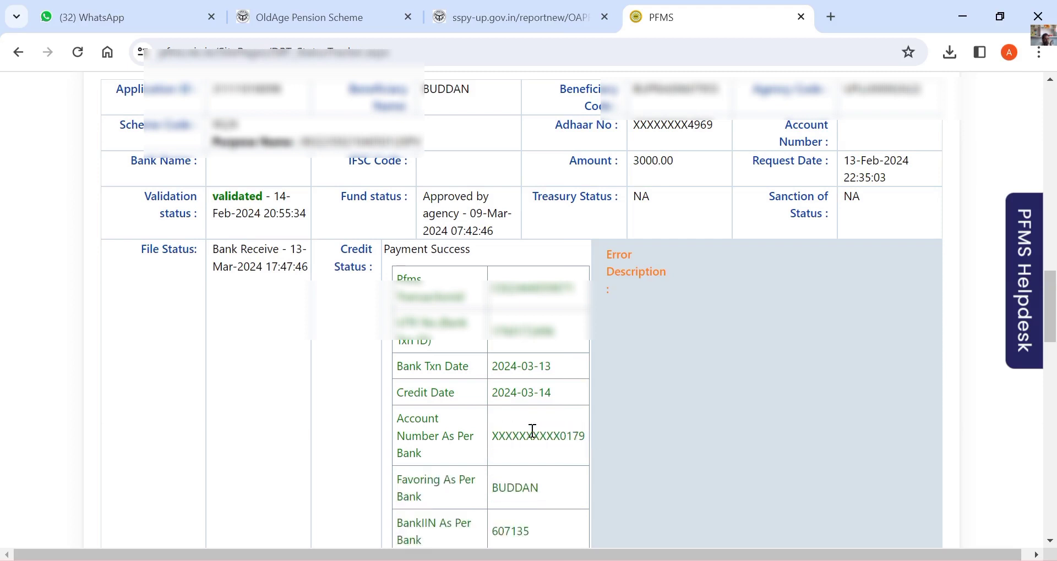